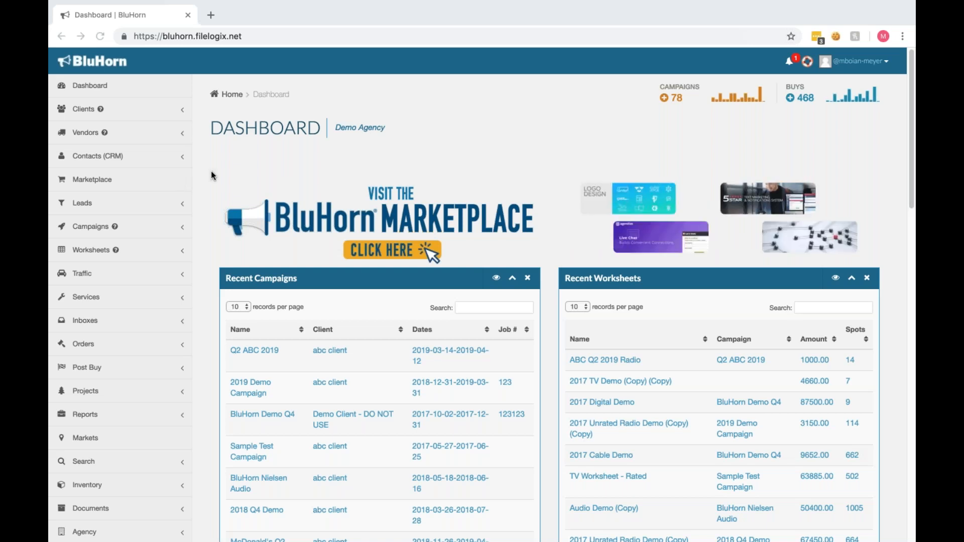
Step: Add a new vendor of type Radio - Unrated named SAMPLE SAMPLE
left_click(183, 136)
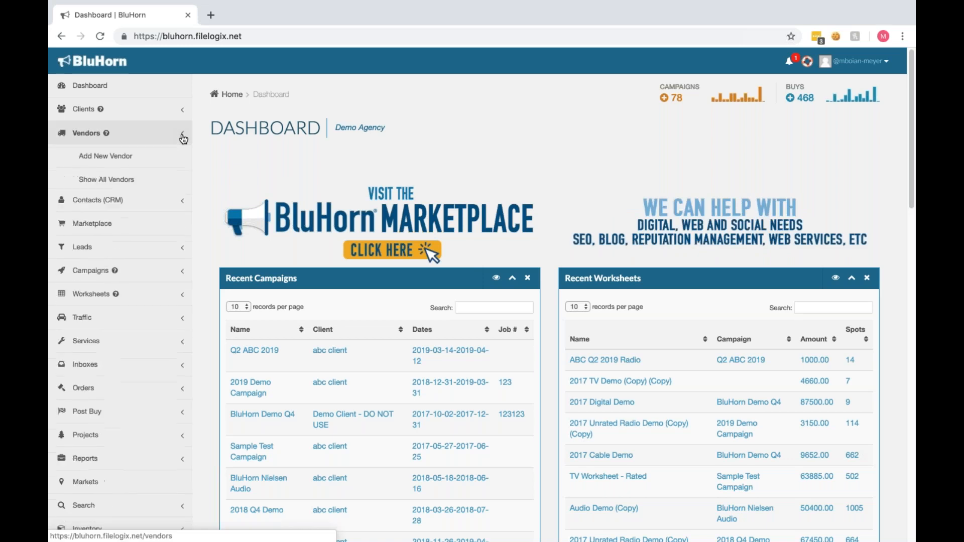
left_click(103, 157)
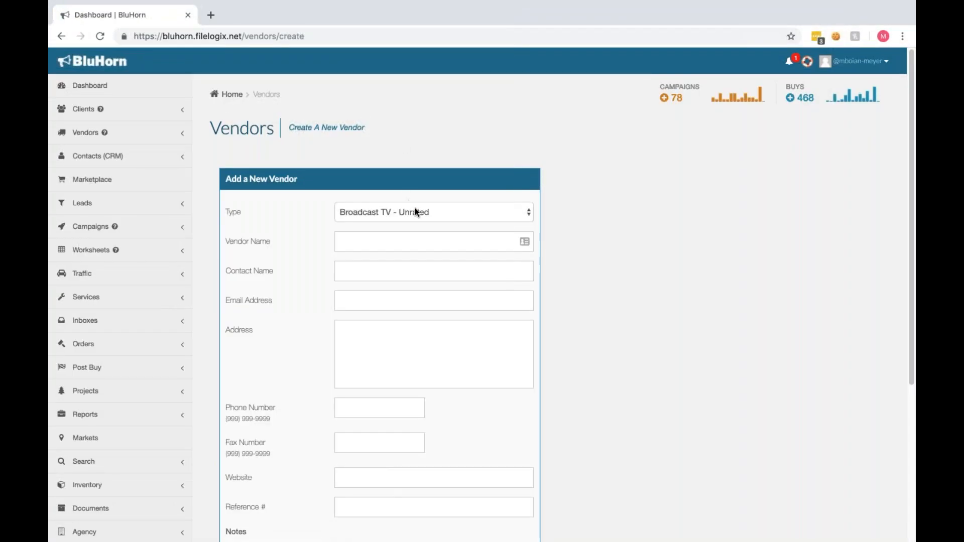
left_click(415, 211)
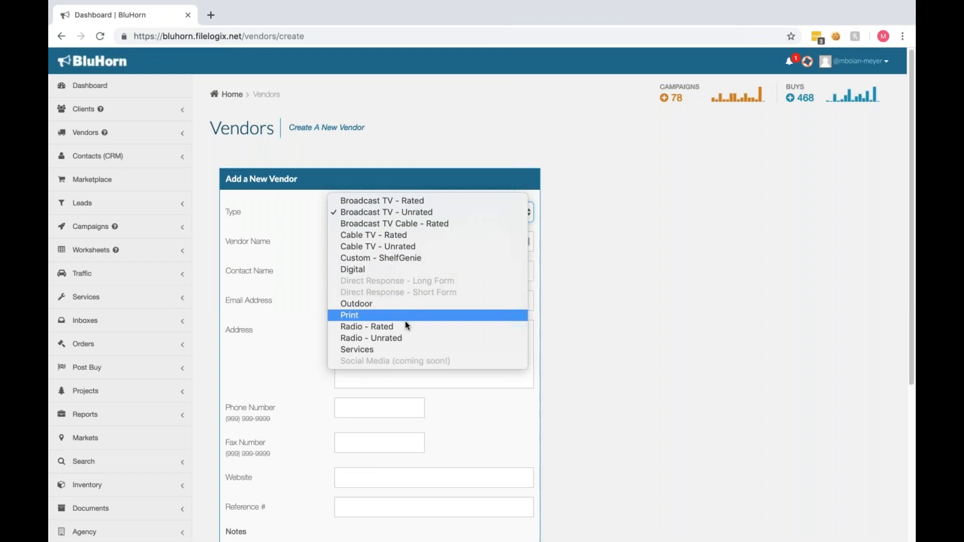
left_click(406, 338)
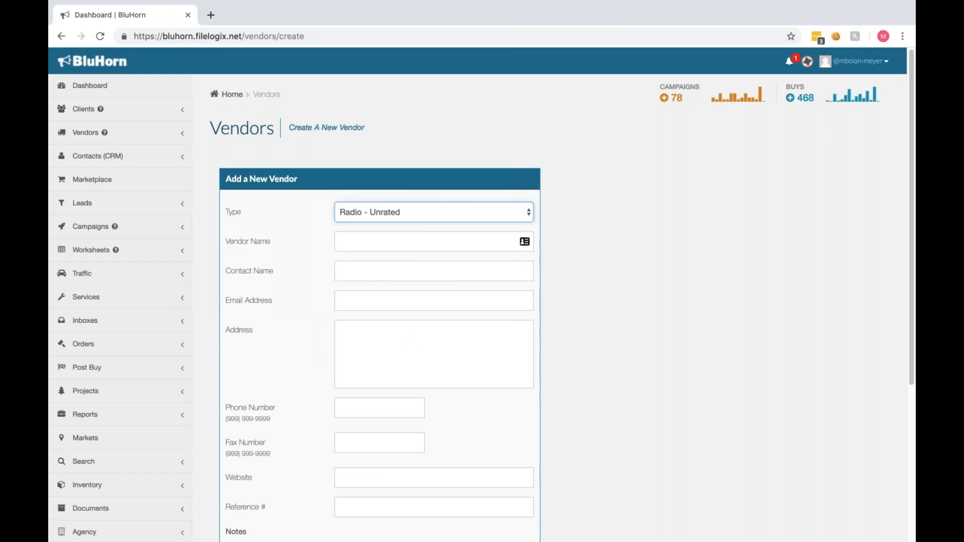
left_click(409, 242)
type("SAMPLE SAMPLE")
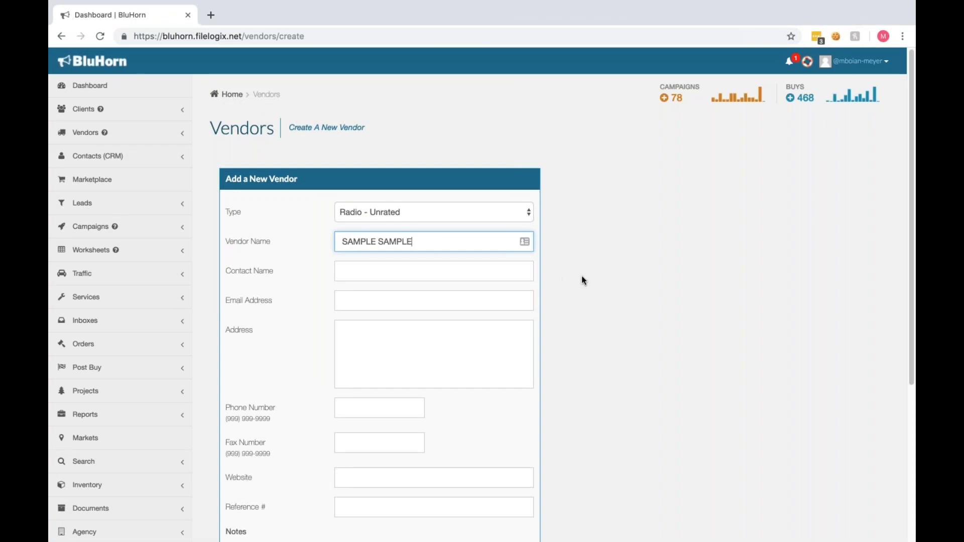
left_click(588, 302)
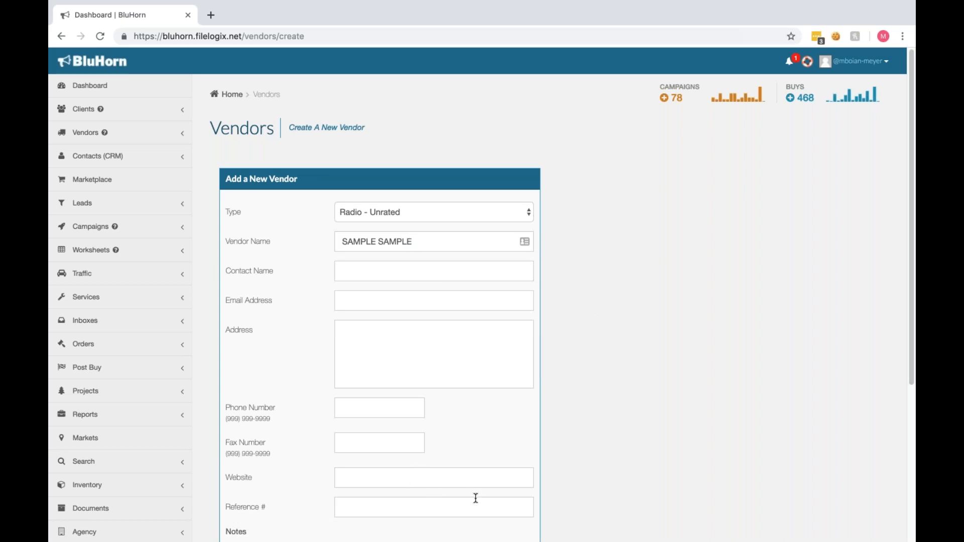
scroll(554, 477, "down", 5)
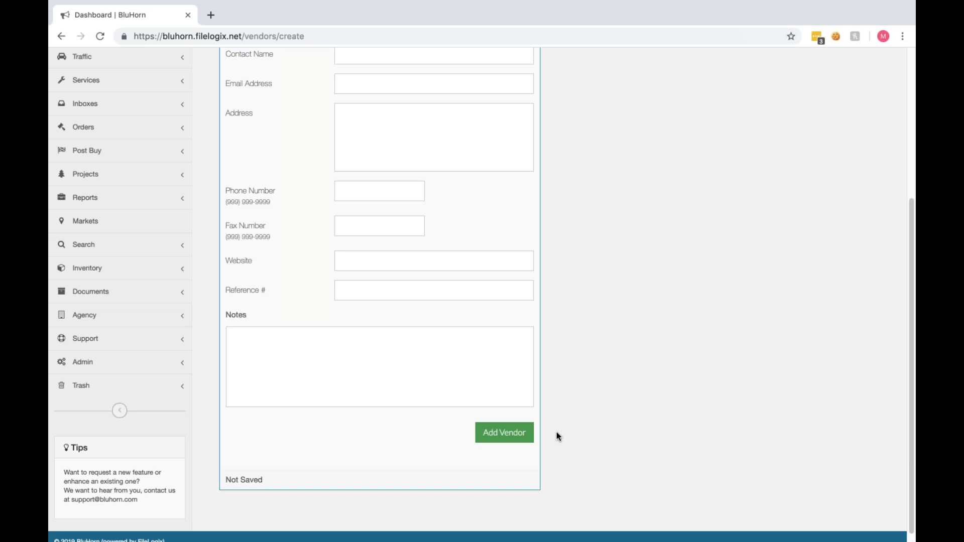
left_click(524, 437)
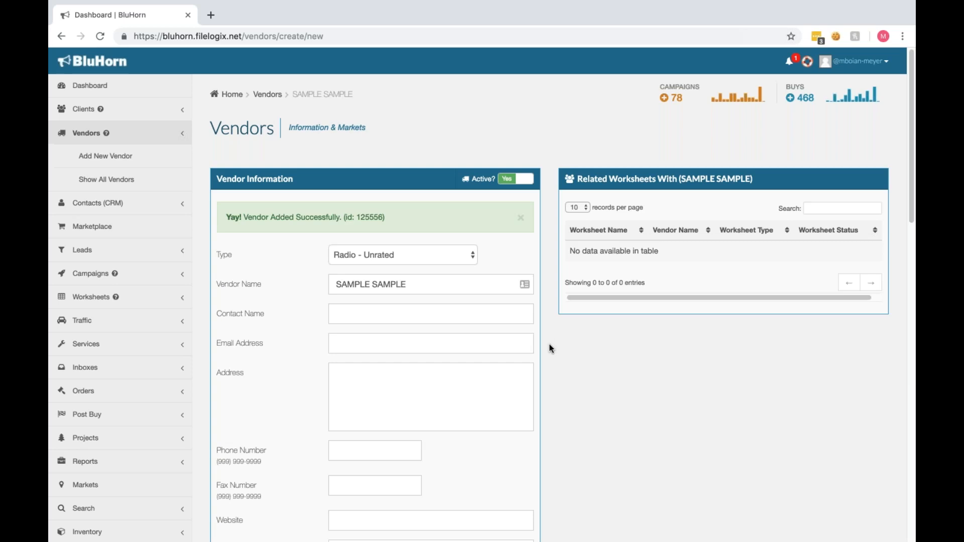
Step: Enter Chicago as the market name and SAMPLE REP as the rep name for the vendor's new market and rep
scroll(551, 348, "down", 7)
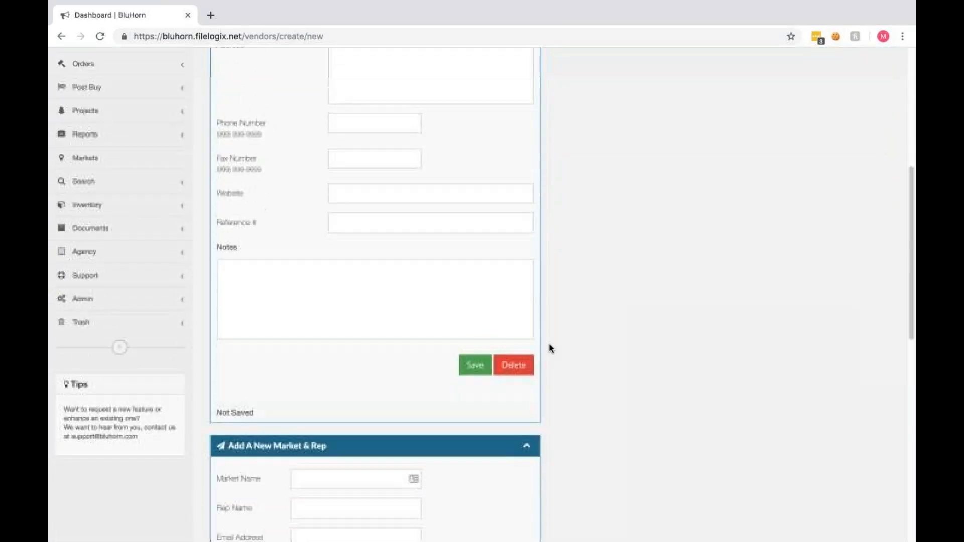
scroll(550, 347, "down", 5)
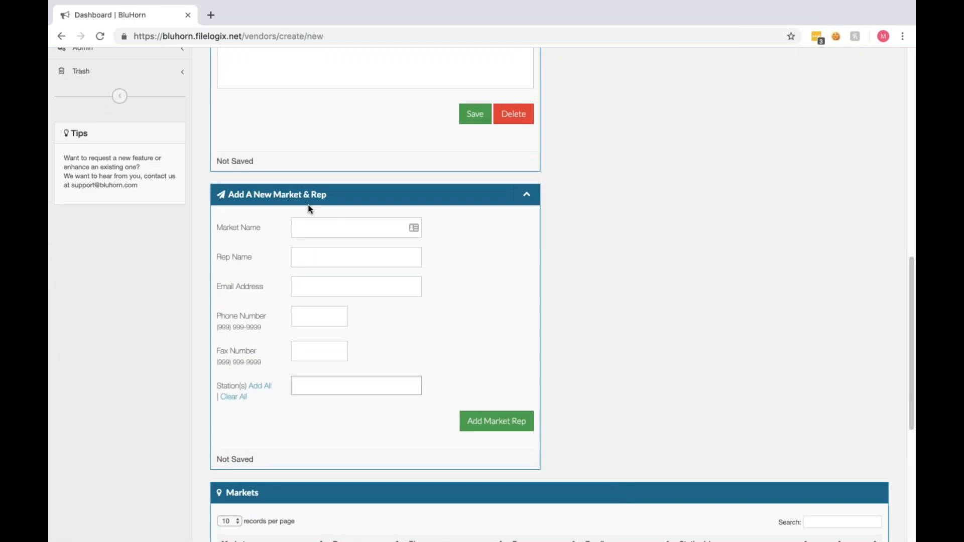
left_click(316, 230)
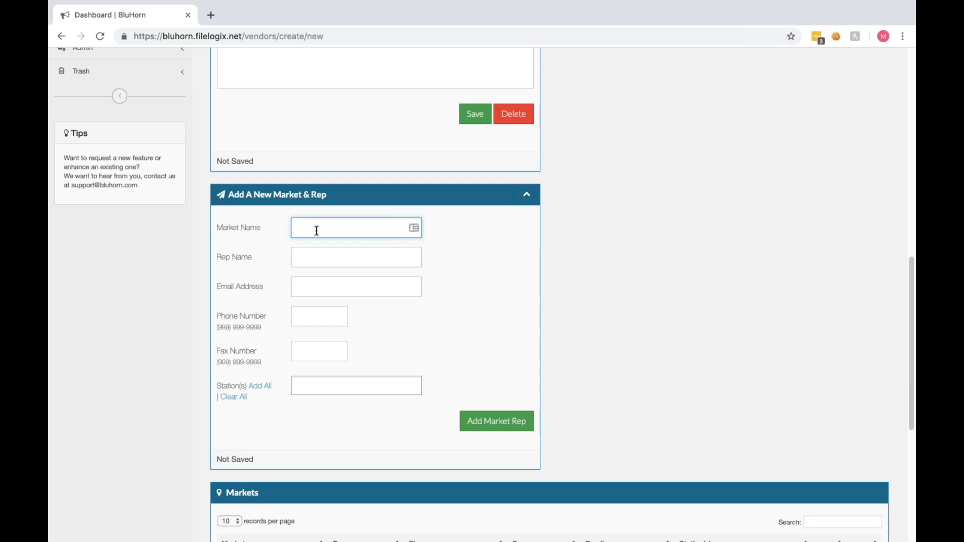
type("Chicago")
key("Tab")
type("SAMPL")
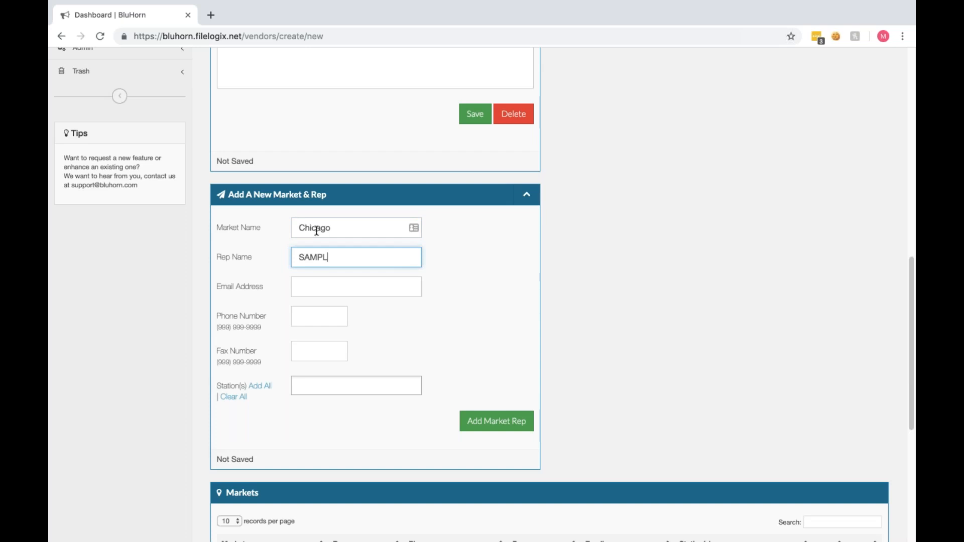
type("E REP")
Step: Fill in the rep's email address, leave phone, fax and stations blank, and add the Chicago market rep
key("Tab")
type("sa")
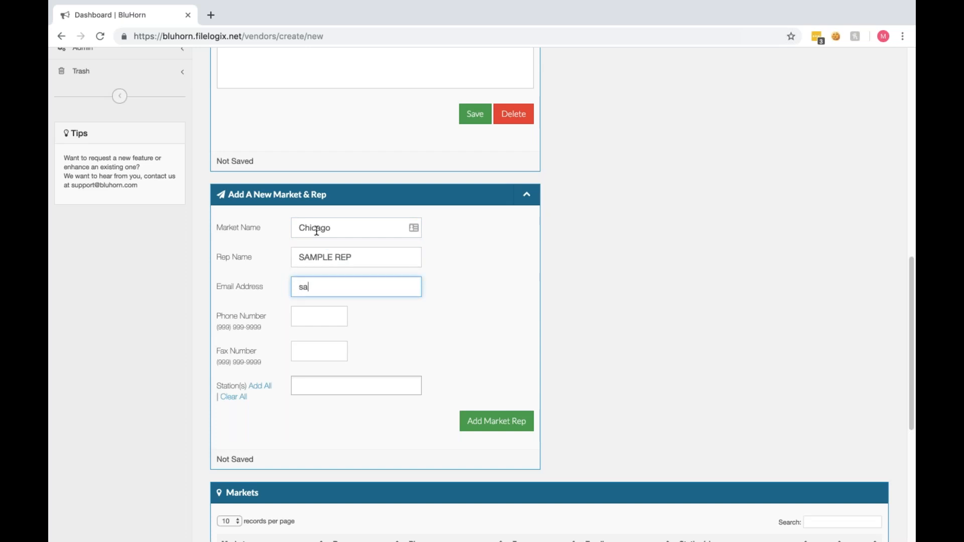
type("mple@sample.com")
left_click(328, 320)
left_click(320, 351)
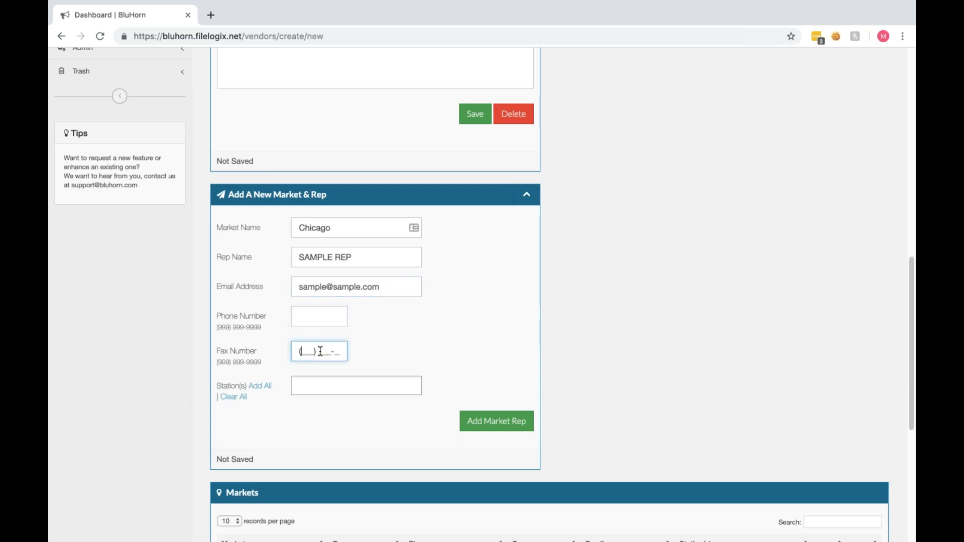
left_click(312, 387)
left_click(409, 357)
left_click(489, 425)
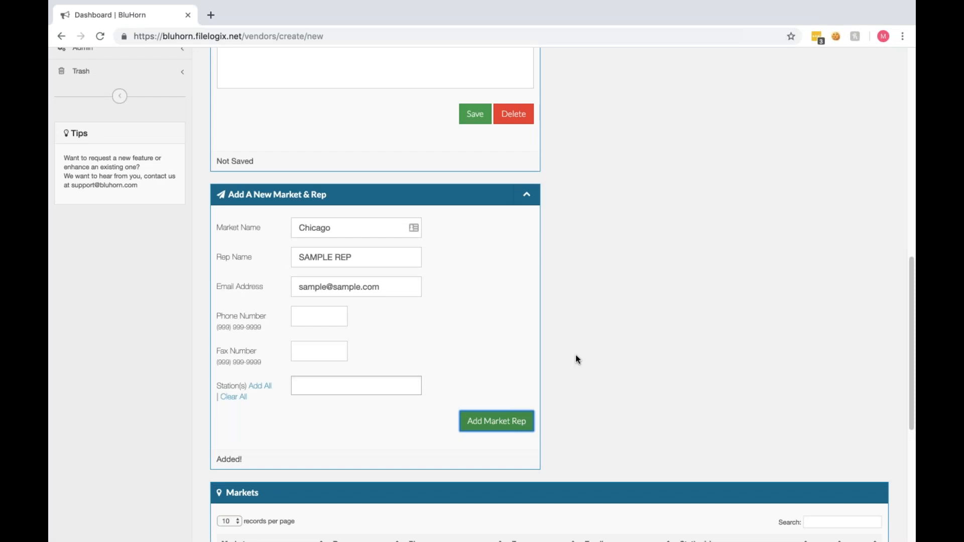
Step: Add a second Chicago market rep named SAMPLE REP 2, adding a 2 to the email address before the @ sign
scroll(577, 358, "down", 3)
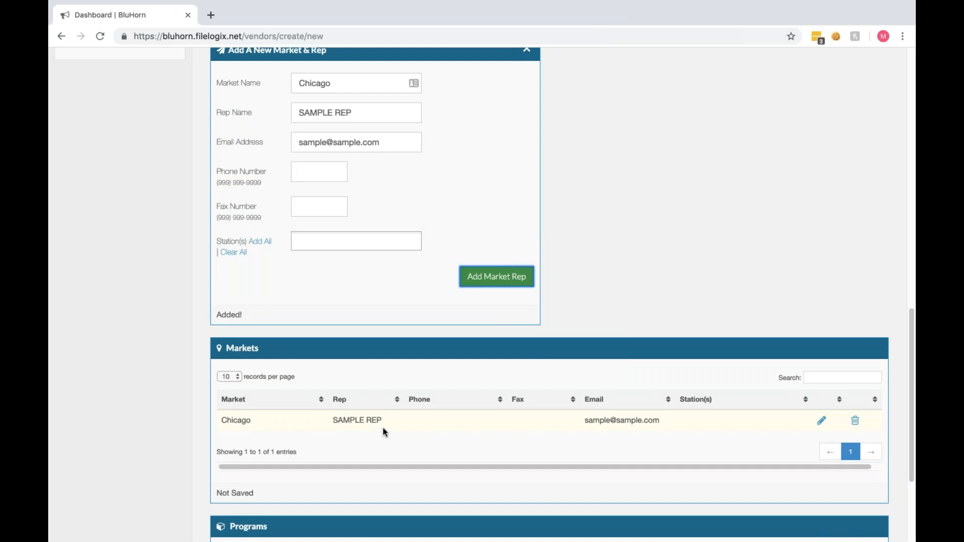
left_click(368, 111)
type("2")
left_click(326, 143)
type("2")
left_click(503, 269)
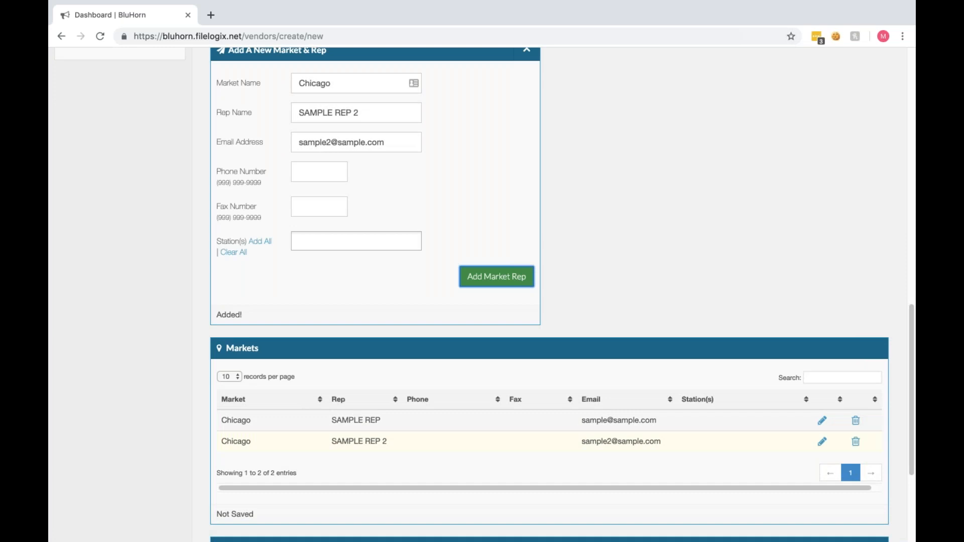
Step: Add another market rep with market name Miami and rep name SAMPLE REPS, keeping the same email address
left_click_drag(336, 87, 294, 83)
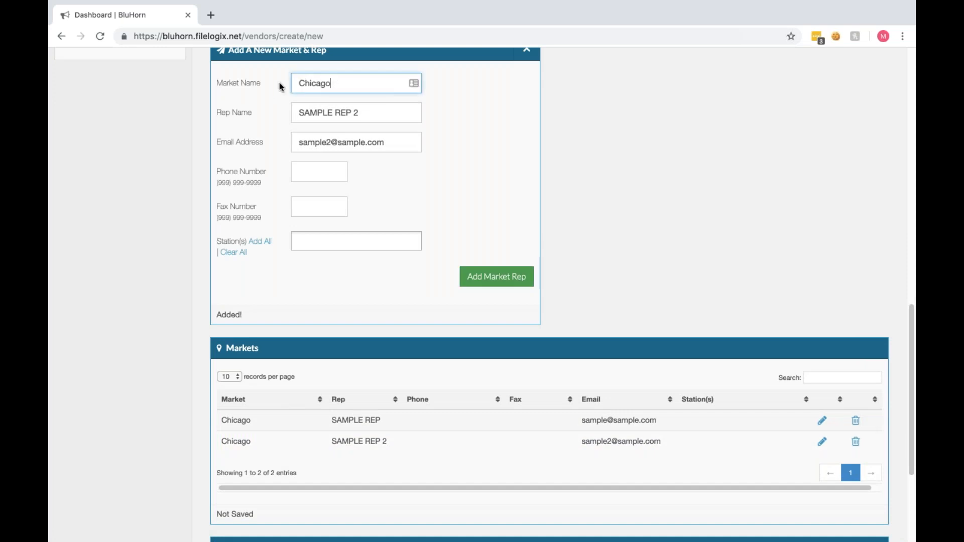
type("Miami")
left_click_drag(370, 111, 349, 113)
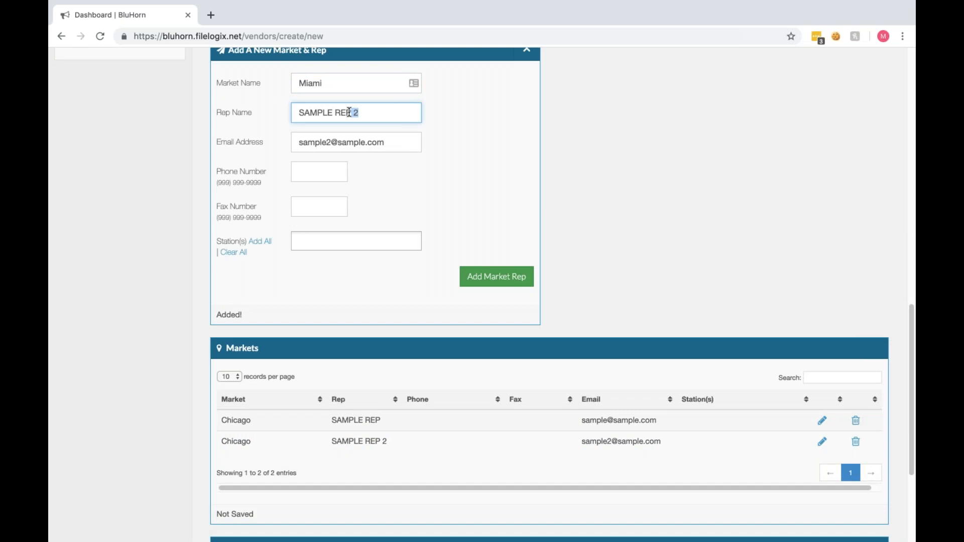
type("S")
left_click(477, 273)
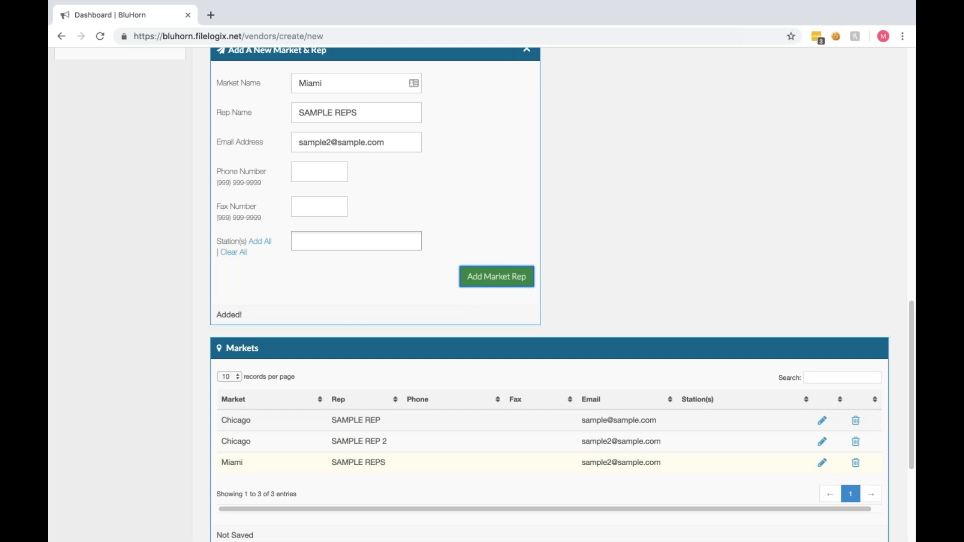
left_click(608, 296)
Step: Open the overview of markets and reps across all vendors
scroll(606, 296, "up", 8)
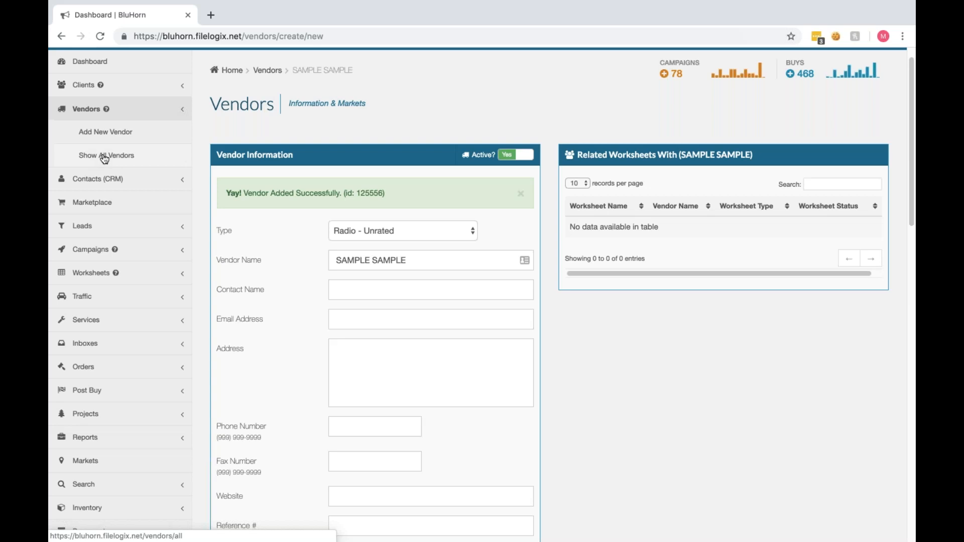
left_click(87, 461)
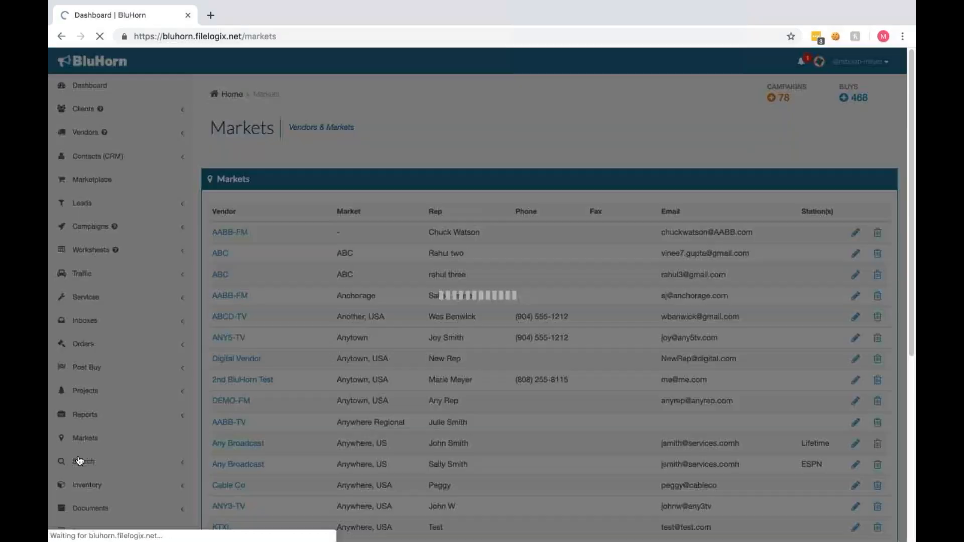